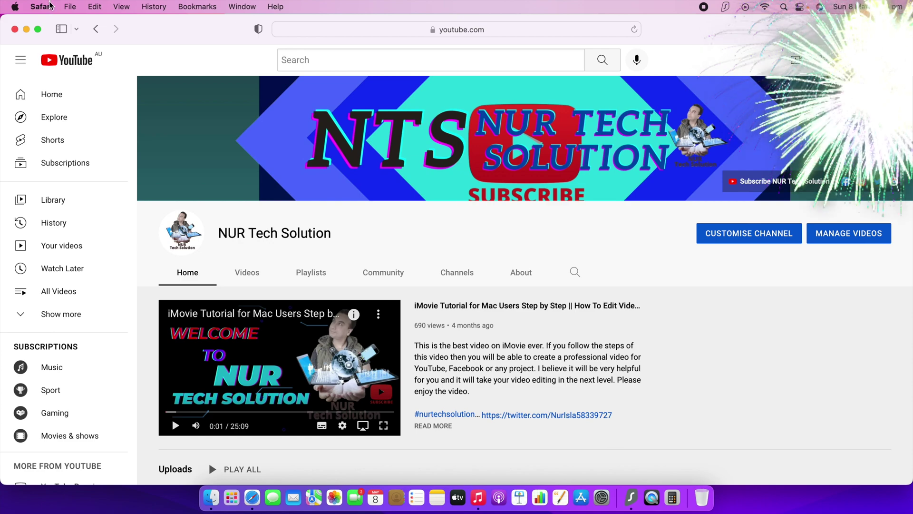
- Minimise the Safari window and open a Finder window from the Dock
{"action": "left_click", "coordinate": [27, 28]}
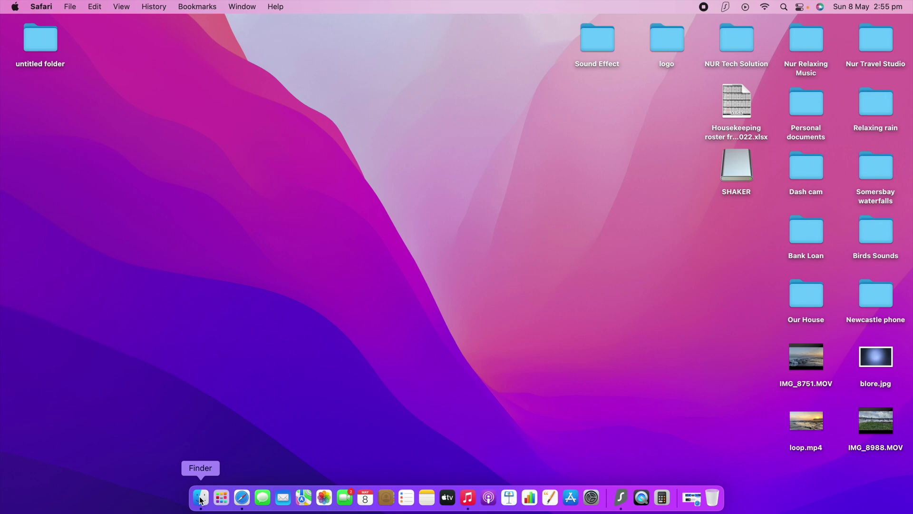
{"action": "left_click", "coordinate": [200, 499]}
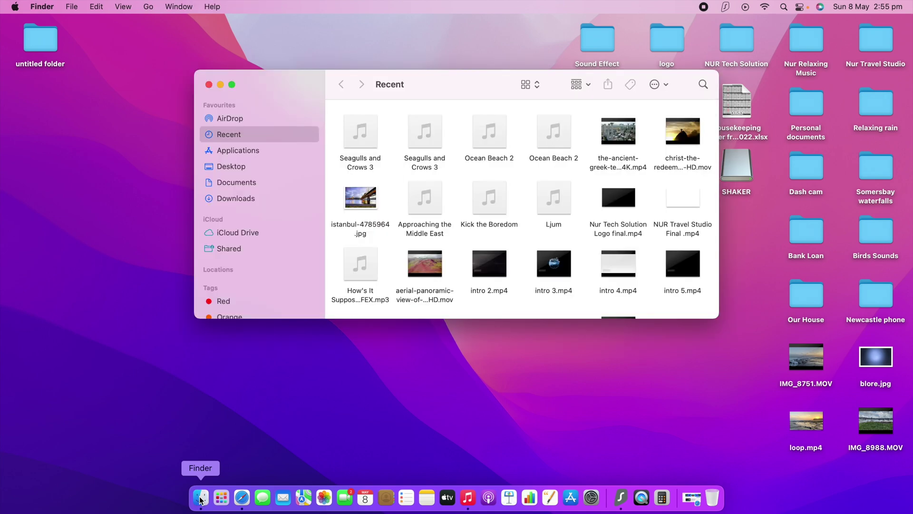
- Maximise the Finder window, expand Locations and select the connected iPhone
{"action": "left_click", "coordinate": [231, 85]}
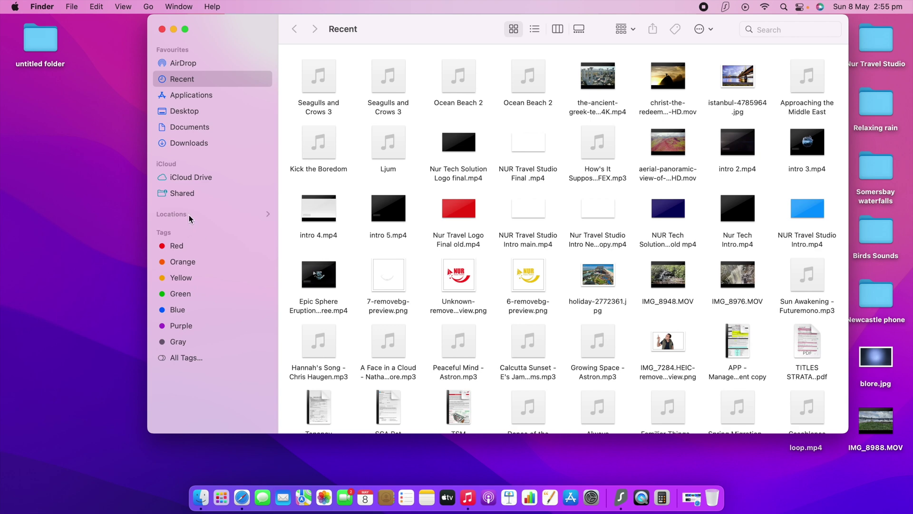
{"action": "left_click", "coordinate": [267, 215]}
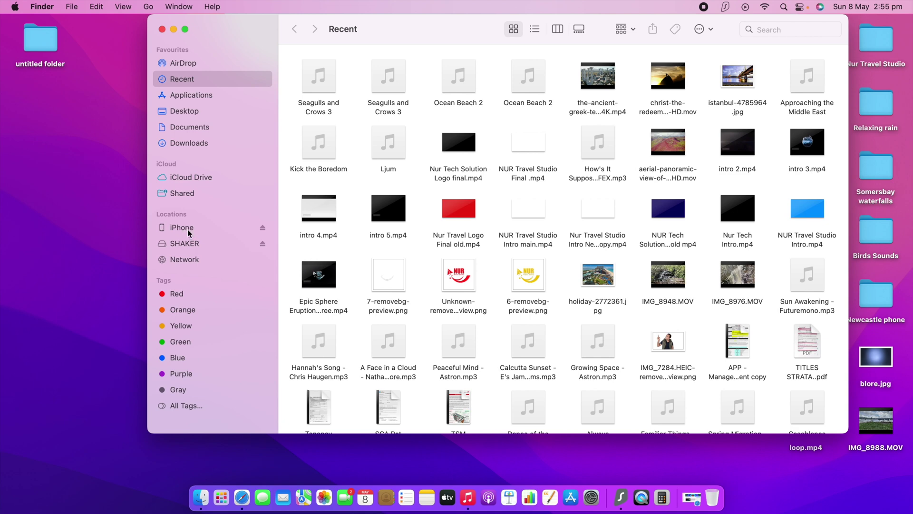
{"action": "left_click", "coordinate": [188, 230]}
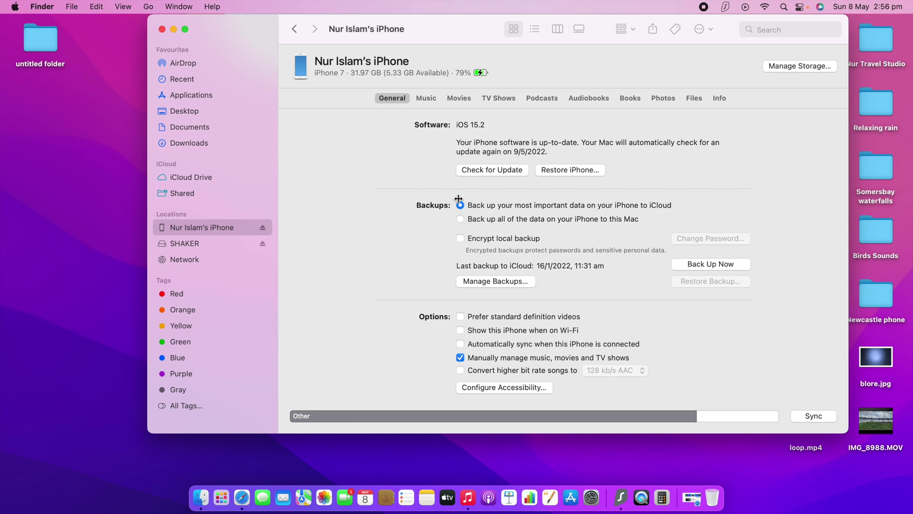
{"action": "scroll", "coordinate": [478, 208], "scroll_direction": "down", "scroll_amount": 3}
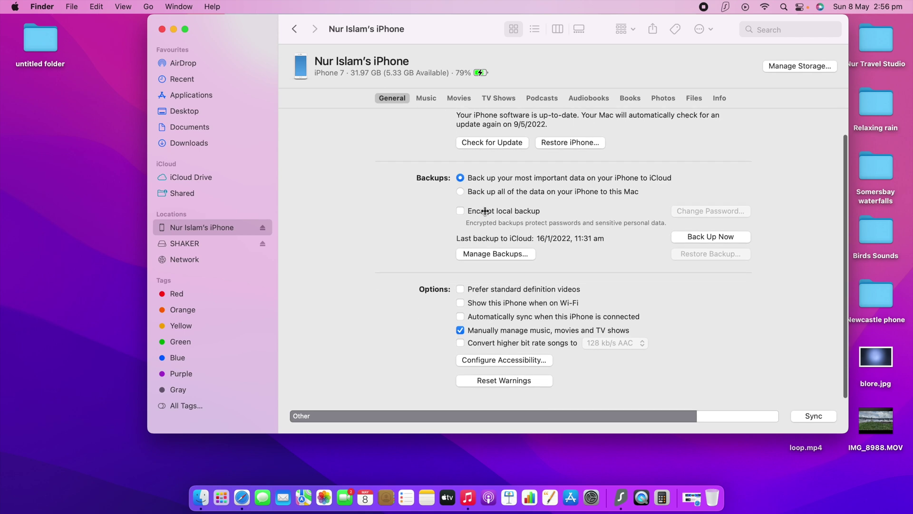
{"action": "scroll", "coordinate": [477, 208], "scroll_direction": "up", "scroll_amount": 3}
- Show the Music sync page for the connected iPhone
{"action": "left_click", "coordinate": [426, 98]}
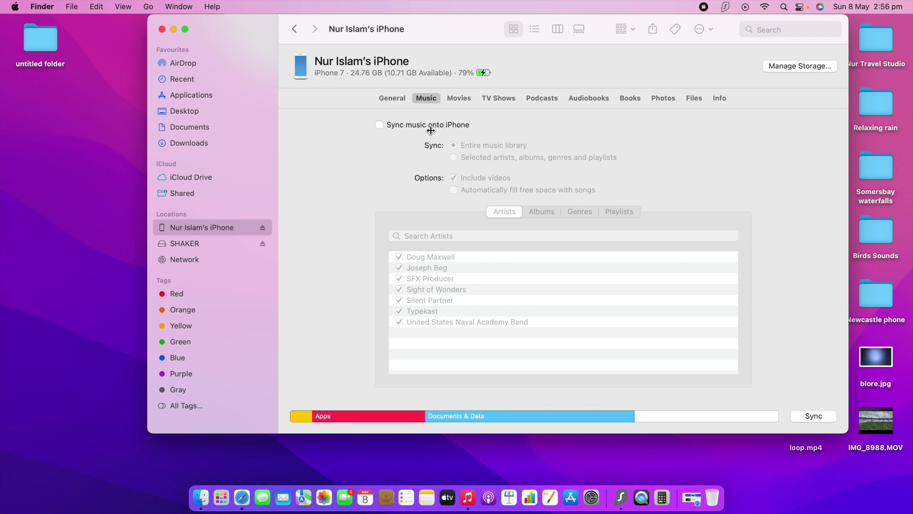
- Turn on 'Sync music onto iPhone' for selected artists, albums, genres and playlists, then open the SHAKER drive
{"action": "left_click", "coordinate": [378, 124]}
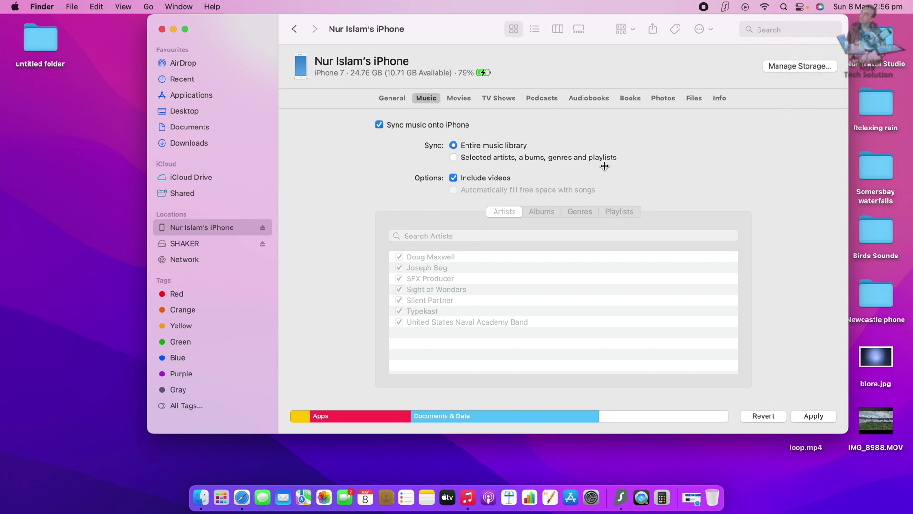
{"action": "left_click", "coordinate": [454, 158]}
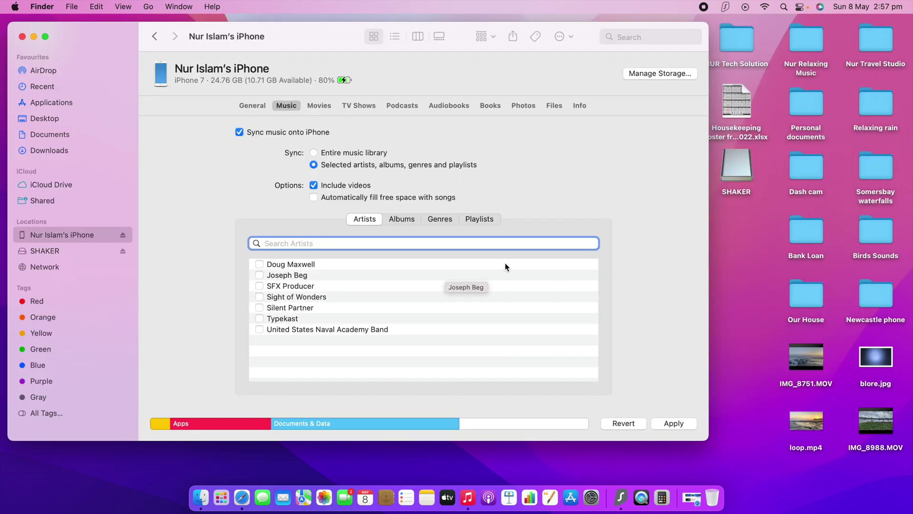
{"action": "double_click", "coordinate": [740, 161]}
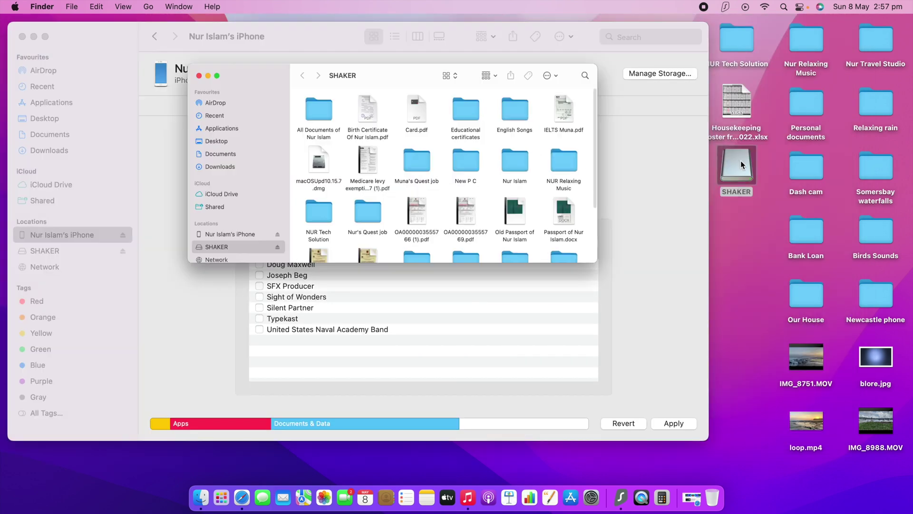
- Copy all mp3 files from SHAKER's English Songs folder onto the iPhone
{"action": "left_click_drag", "start_coordinate": [118, 50], "coordinate": [435, 48]}
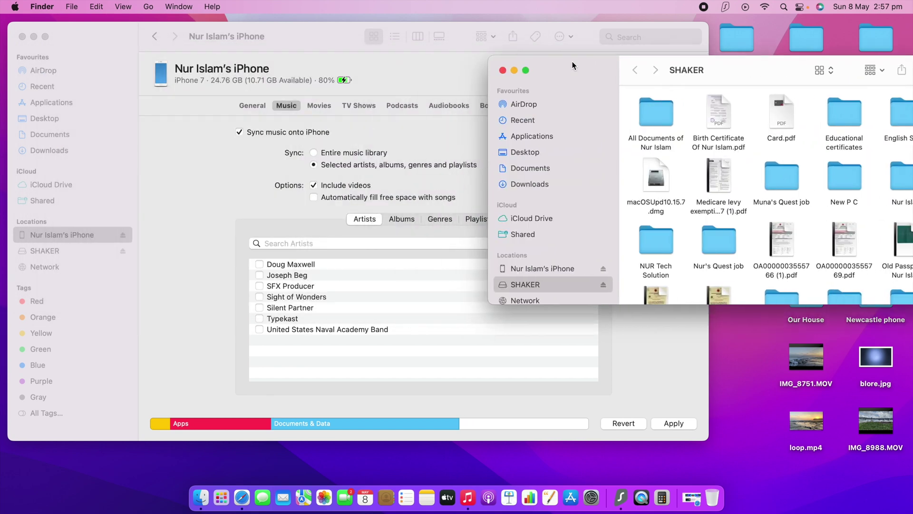
{"action": "scroll", "coordinate": [588, 204], "scroll_direction": "down", "scroll_amount": 3}
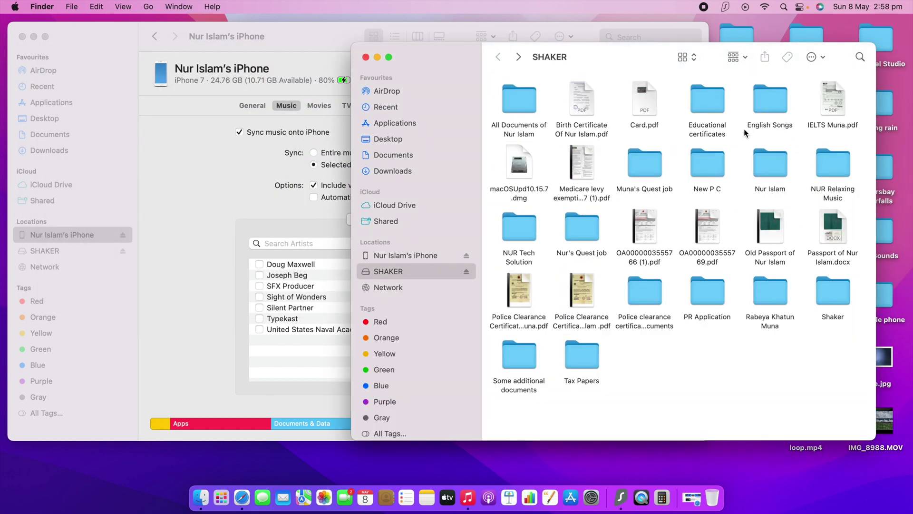
{"action": "double_click", "coordinate": [780, 103]}
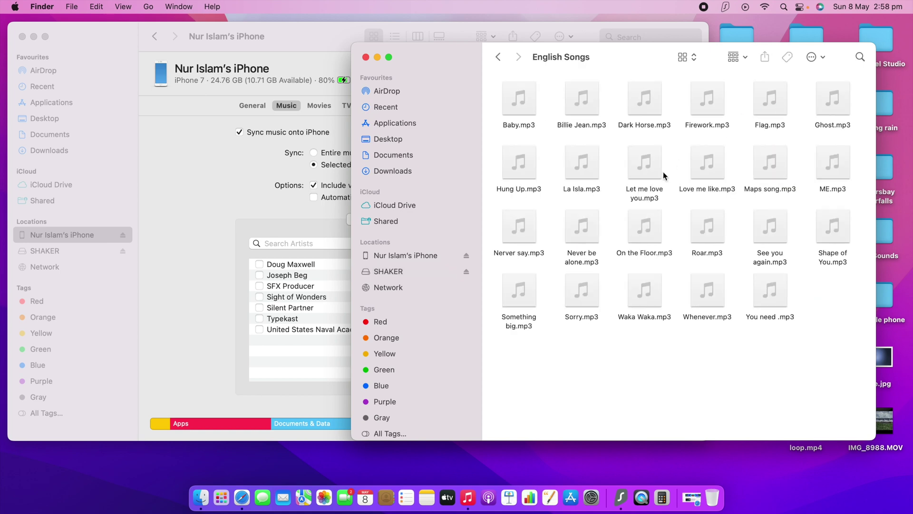
{"action": "left_click_drag", "start_coordinate": [861, 96], "coordinate": [514, 356]}
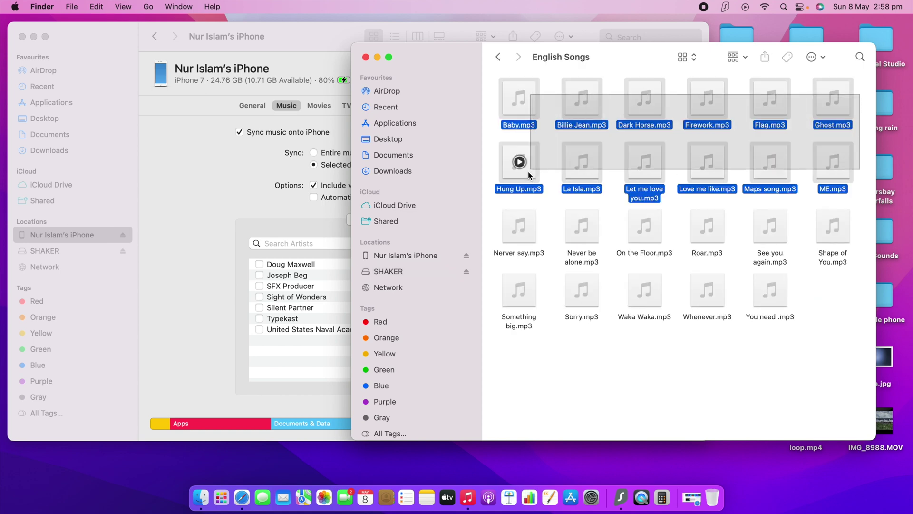
{"action": "left_click_drag", "start_coordinate": [514, 355], "coordinate": [515, 355]}
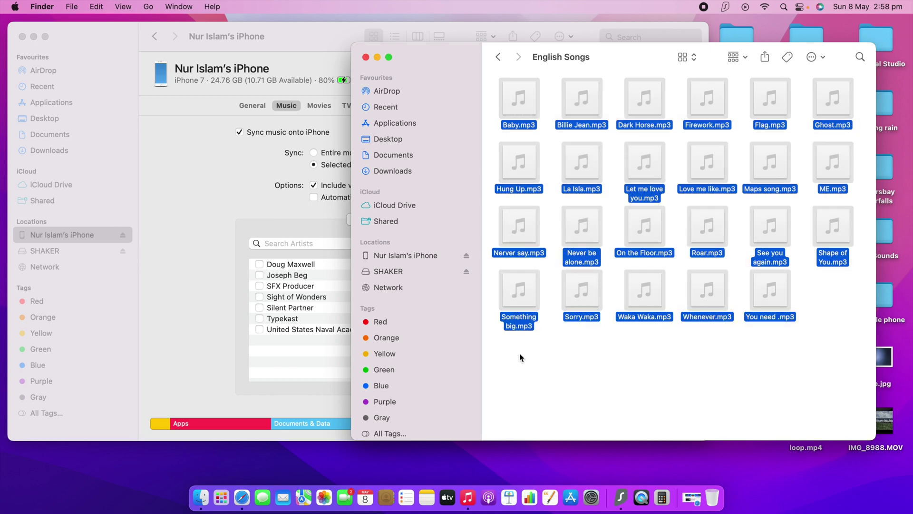
{"action": "left_click_drag", "start_coordinate": [423, 69], "coordinate": [619, 83]}
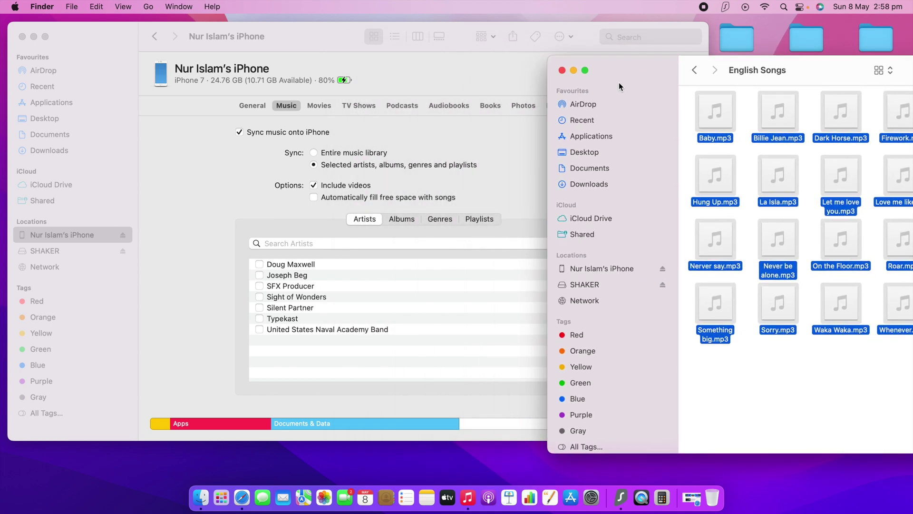
{"action": "left_click_drag", "start_coordinate": [728, 103], "coordinate": [407, 303]}
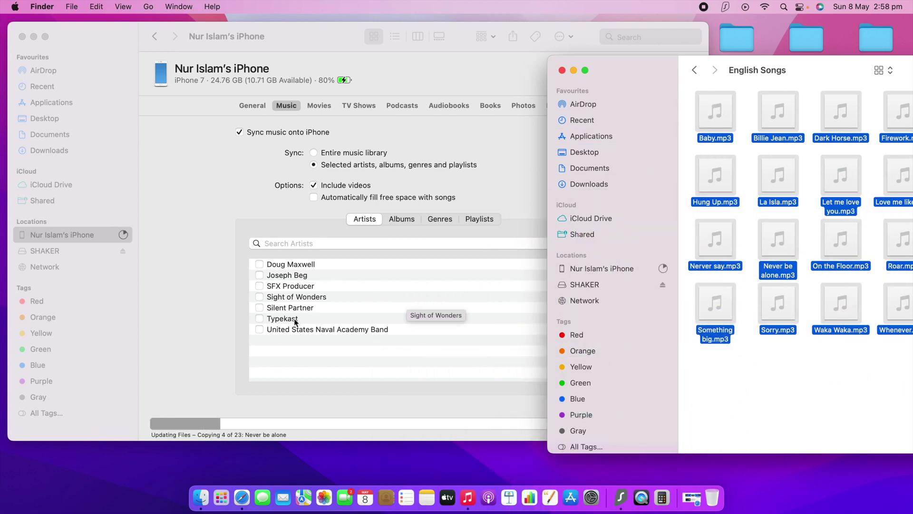
{"action": "left_click", "coordinate": [590, 37]}
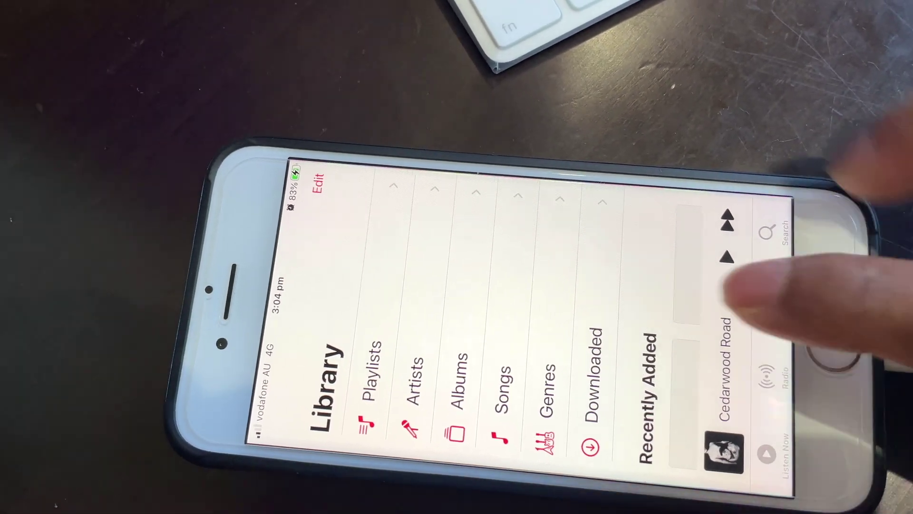
{"action": "scroll", "coordinate": [628, 342], "scroll_direction": "down", "scroll_amount": 5}
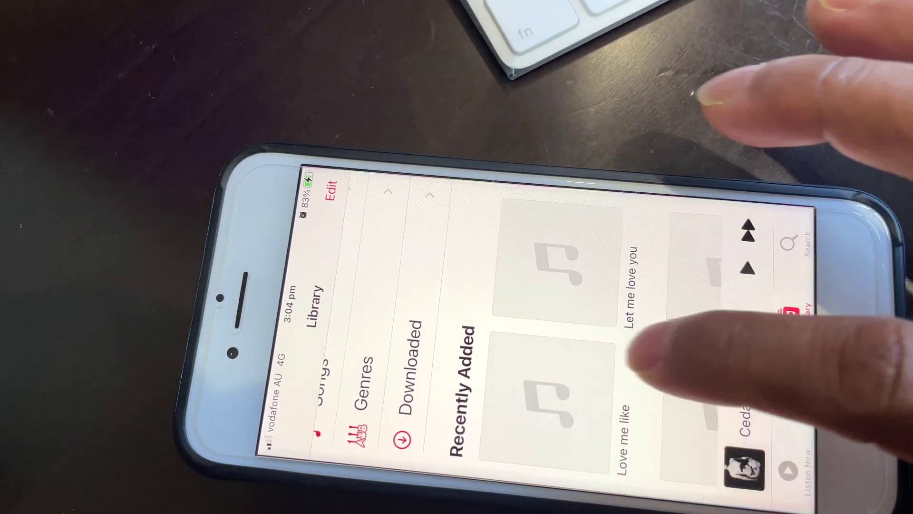
{"action": "scroll", "coordinate": [642, 349], "scroll_direction": "down", "scroll_amount": 5}
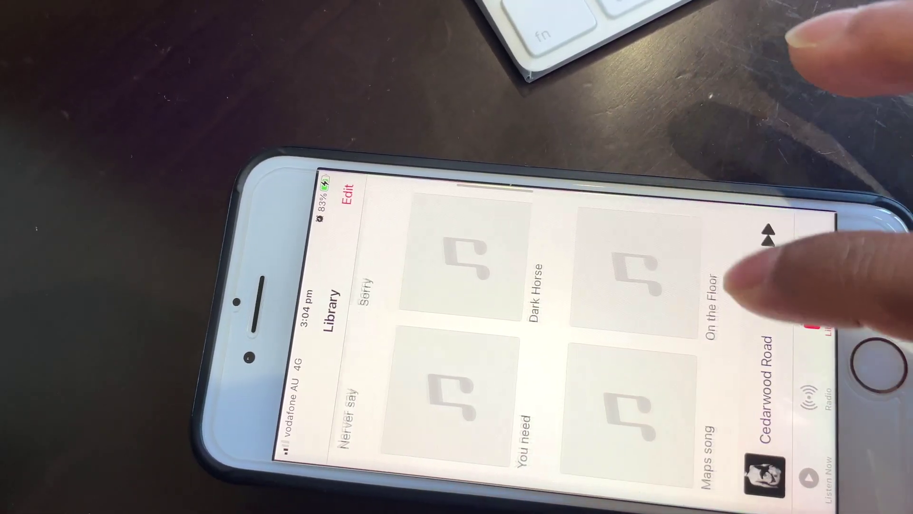
{"action": "scroll", "coordinate": [727, 282], "scroll_direction": "down", "scroll_amount": 3}
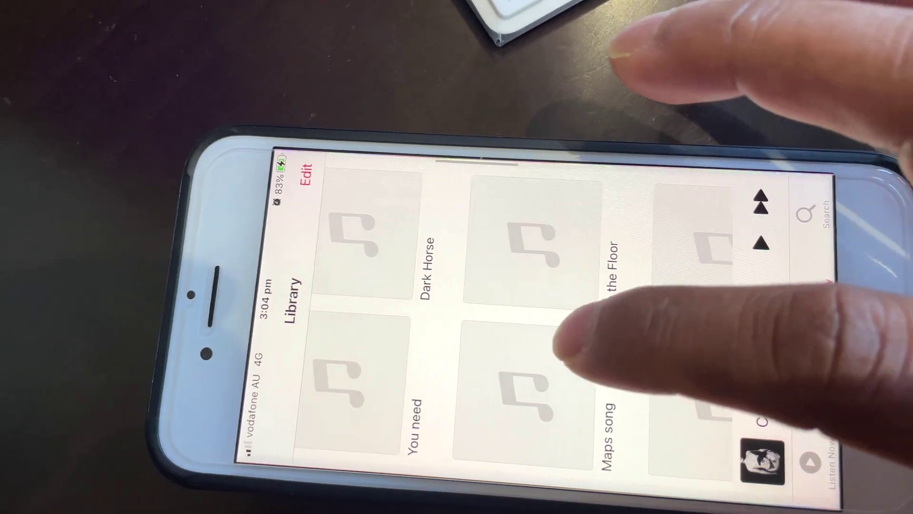
{"action": "scroll", "coordinate": [564, 343], "scroll_direction": "down", "scroll_amount": 3}
{"action": "scroll", "coordinate": [485, 299], "scroll_direction": "down", "scroll_amount": 3}
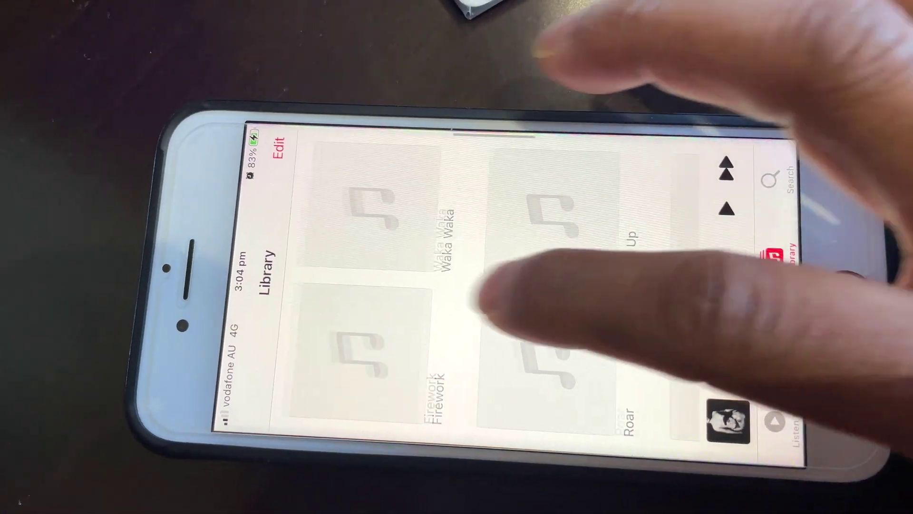
{"action": "scroll", "coordinate": [485, 299], "scroll_direction": "down", "scroll_amount": 2}
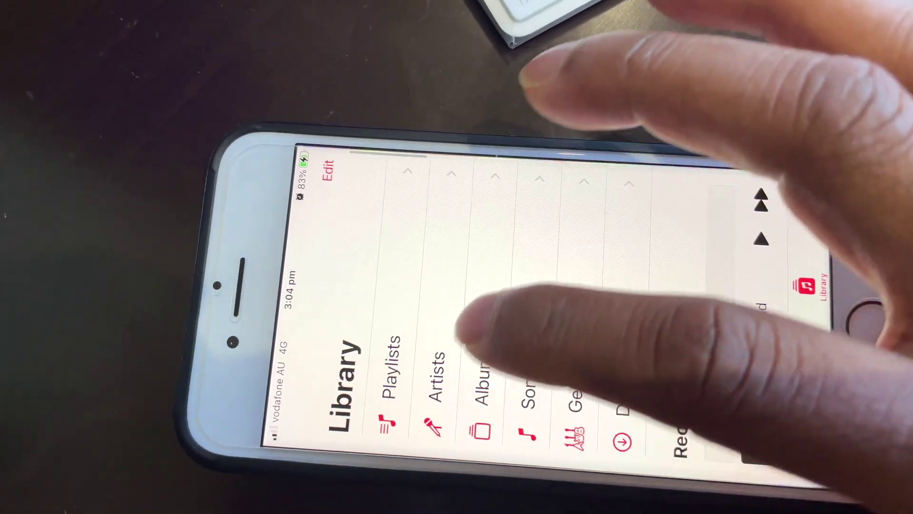
- Show the full Songs list in the iPhone Music library
{"action": "left_click", "coordinate": [528, 371]}
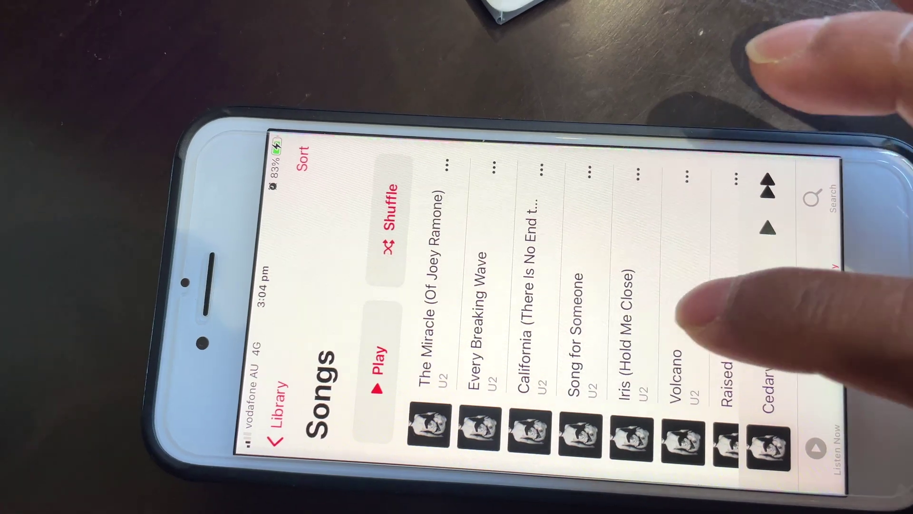
{"action": "scroll", "coordinate": [642, 307], "scroll_direction": "down", "scroll_amount": 1}
{"action": "scroll", "coordinate": [612, 307], "scroll_direction": "down", "scroll_amount": 5}
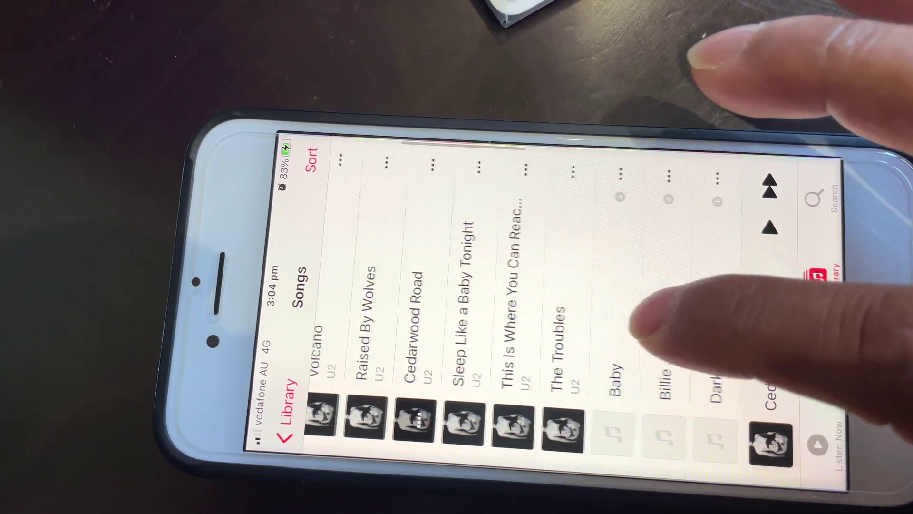
{"action": "scroll", "coordinate": [678, 328], "scroll_direction": "down", "scroll_amount": 3}
{"action": "scroll", "coordinate": [642, 321], "scroll_direction": "down", "scroll_amount": 7}
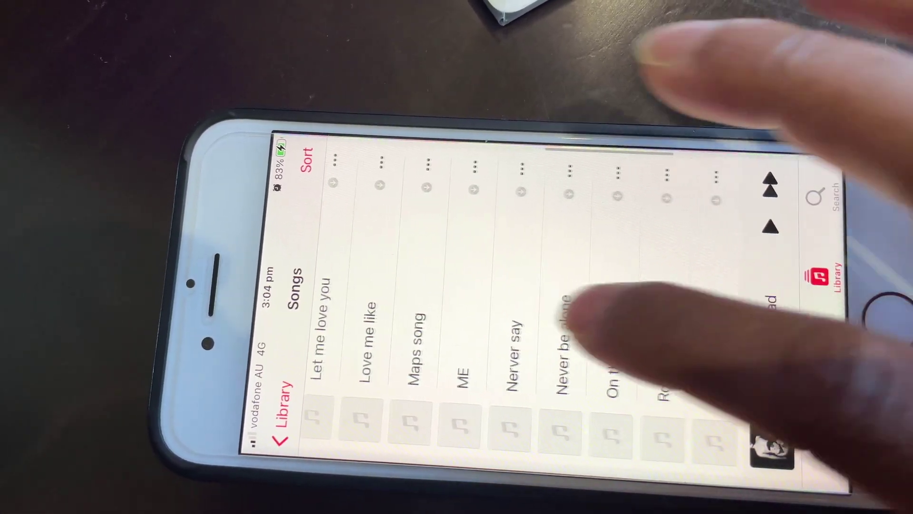
{"action": "scroll", "coordinate": [592, 307], "scroll_direction": "down", "scroll_amount": 6}
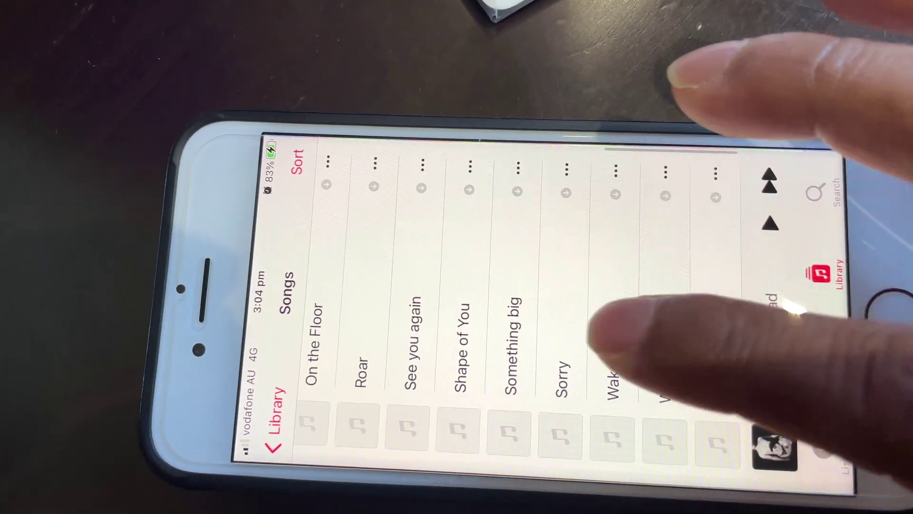
{"action": "scroll", "coordinate": [632, 326], "scroll_direction": "up", "scroll_amount": 4}
{"action": "scroll", "coordinate": [500, 300], "scroll_direction": "up", "scroll_amount": 3}
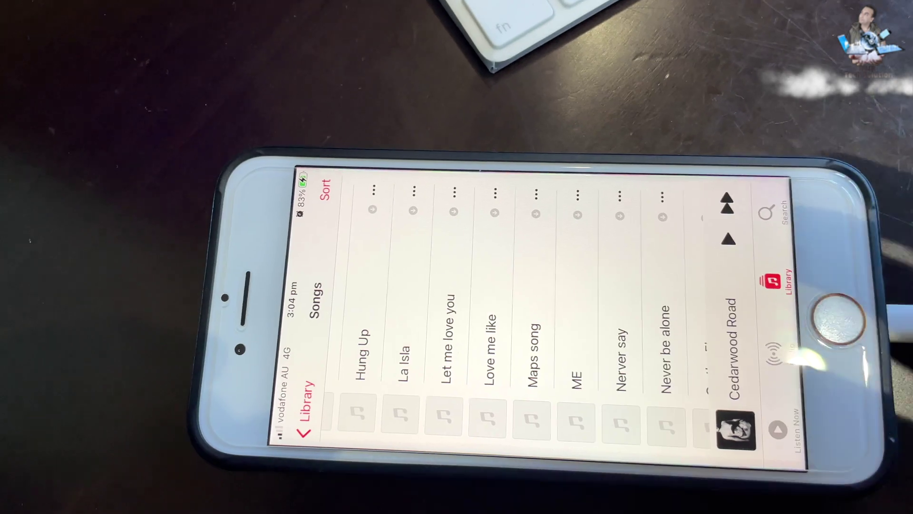
{"action": "scroll", "coordinate": [570, 328], "scroll_direction": "up", "scroll_amount": 5}
{"action": "scroll", "coordinate": [571, 328], "scroll_direction": "up", "scroll_amount": 5}
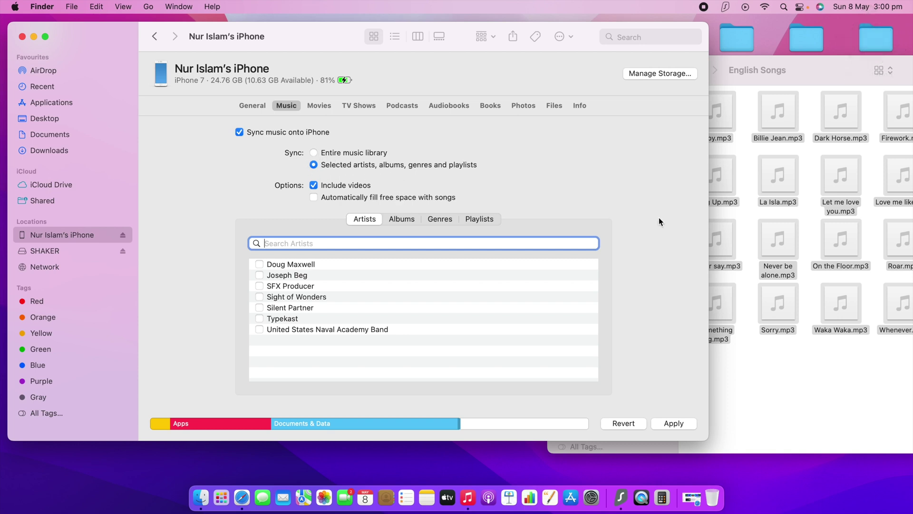
- Close the English Songs window and zoom the iPhone Music sync window to fill the screen
{"action": "left_click", "coordinate": [870, 413]}
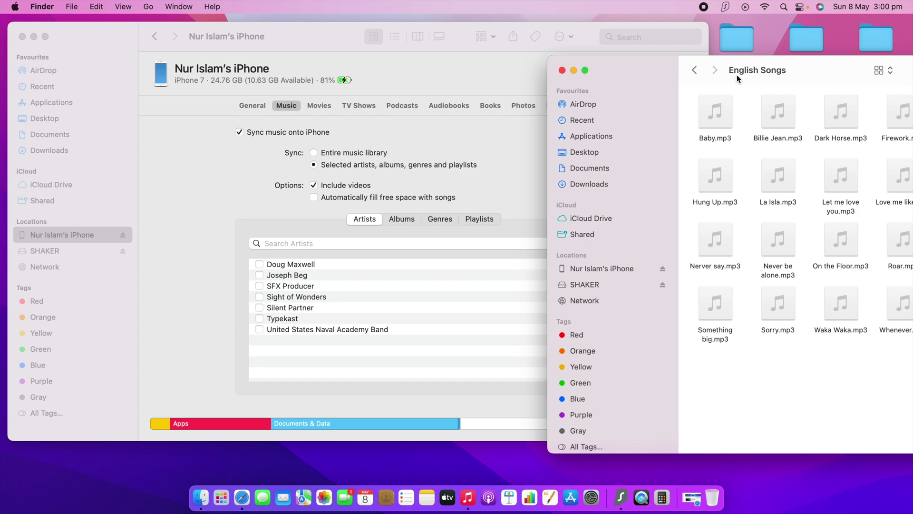
{"action": "left_click", "coordinate": [563, 71]}
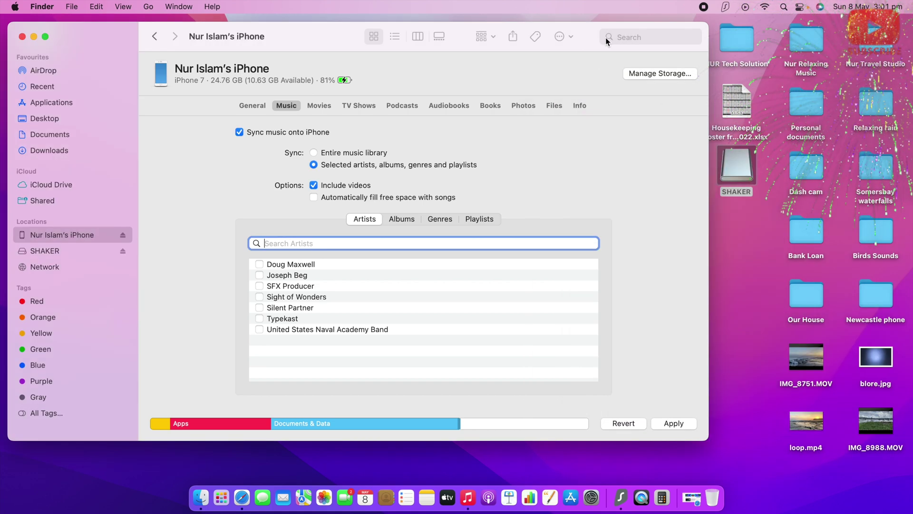
{"action": "double_click", "coordinate": [710, 193]}
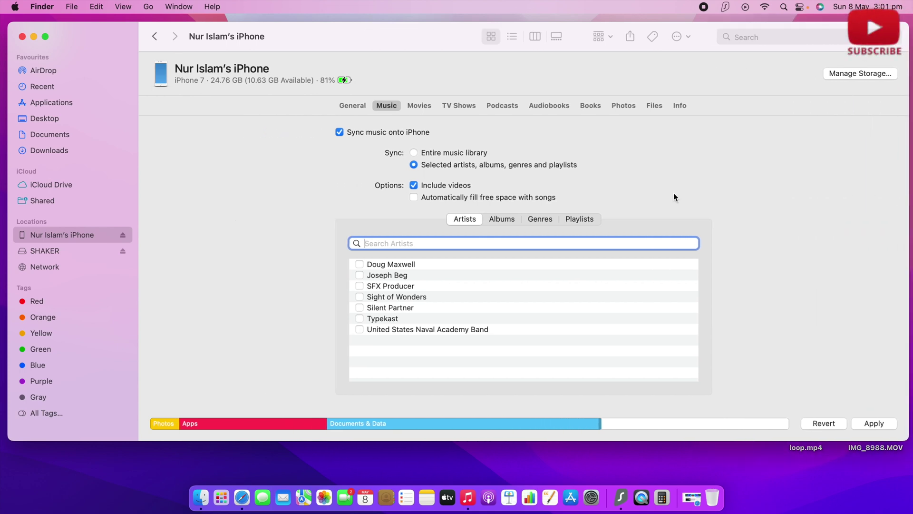